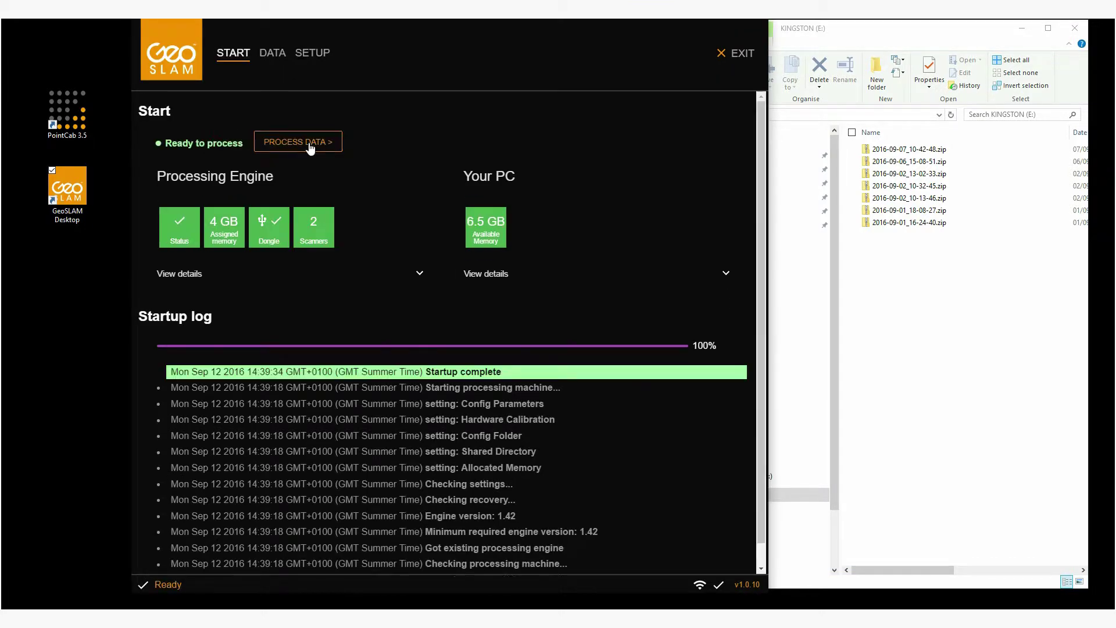
Step: Drop the 2016-09-07_10-42-48.zip scan onto GeoSLAM Desktop's processing list
{"action": "left_click", "coordinate": [310, 147]}
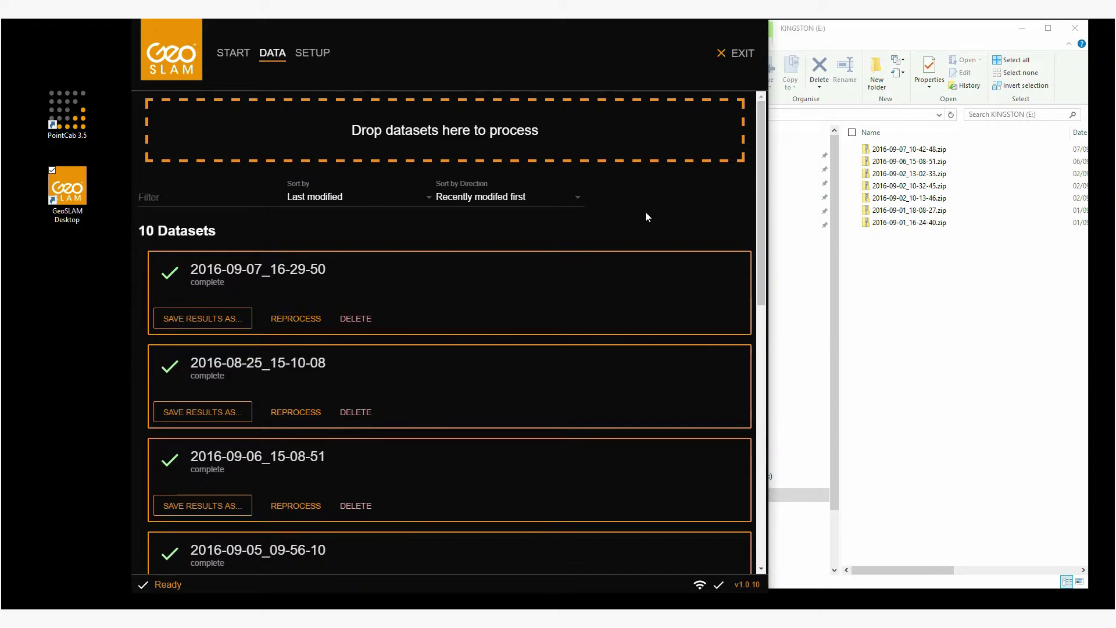
{"action": "left_click", "coordinate": [909, 148]}
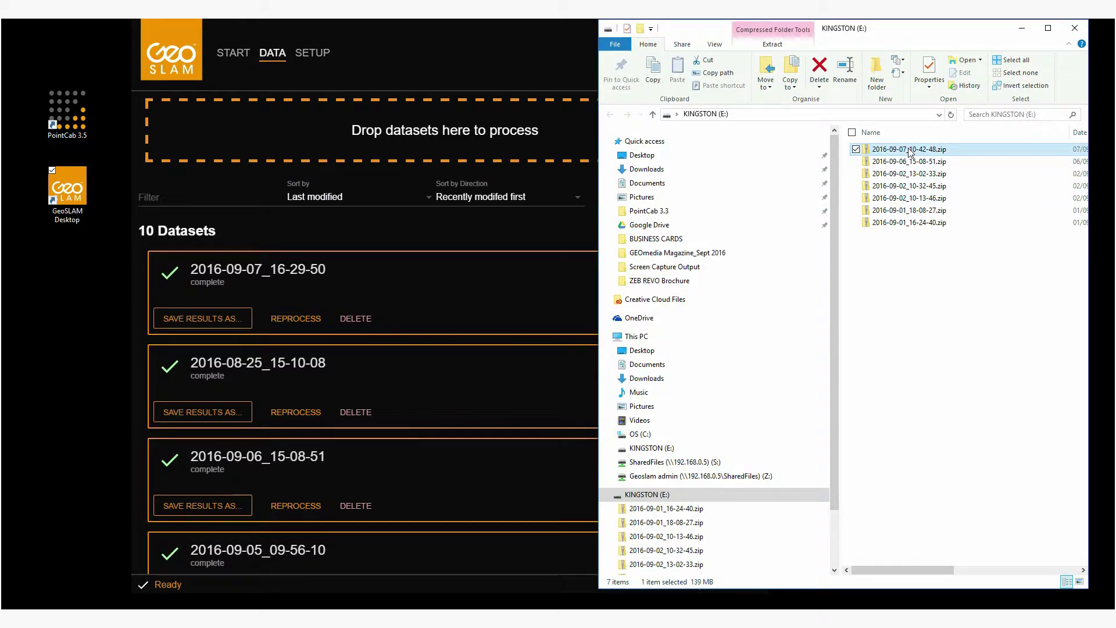
{"action": "left_click_drag", "start_coordinate": [355, 135], "coordinate": [355, 131]}
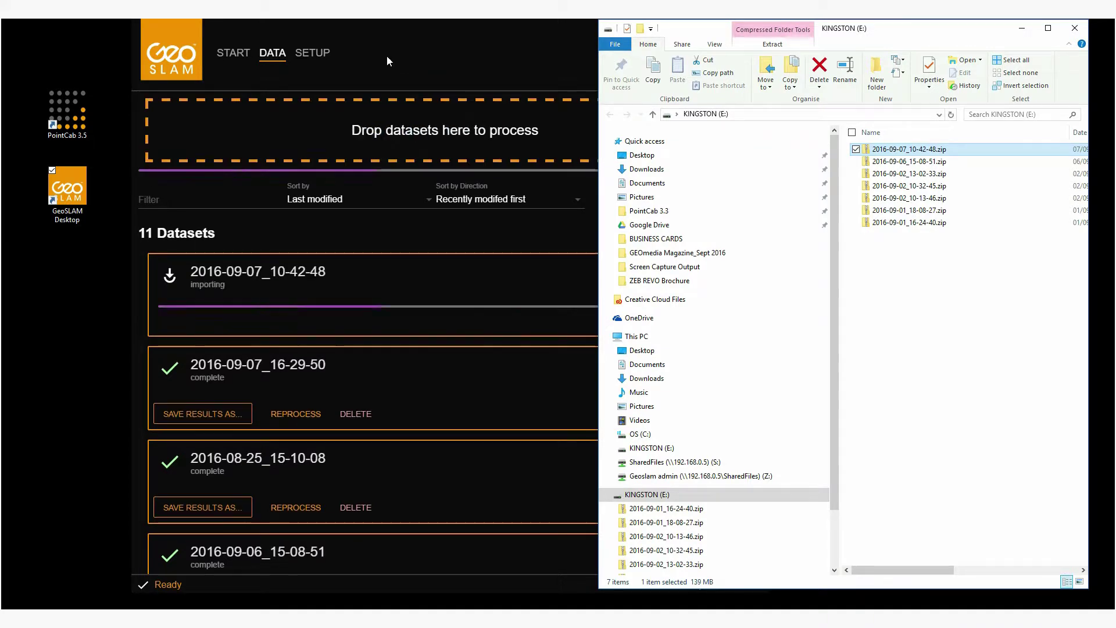
{"action": "left_click", "coordinate": [386, 54]}
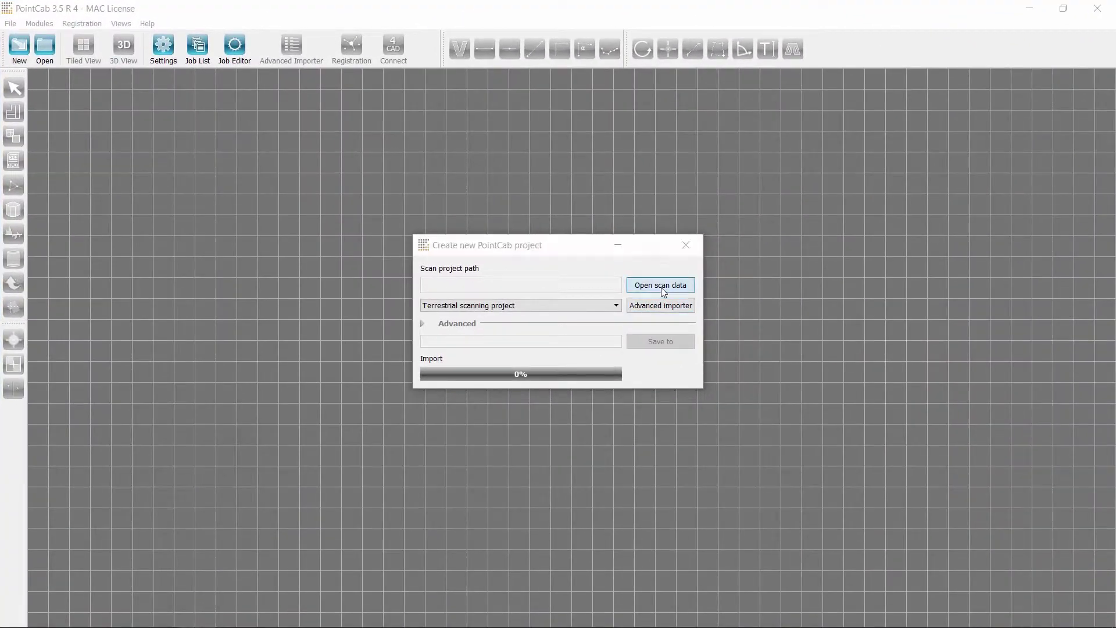
Step: Import the .las scan as a terrestrial project saved under the name Office
{"action": "left_click", "coordinate": [656, 287]}
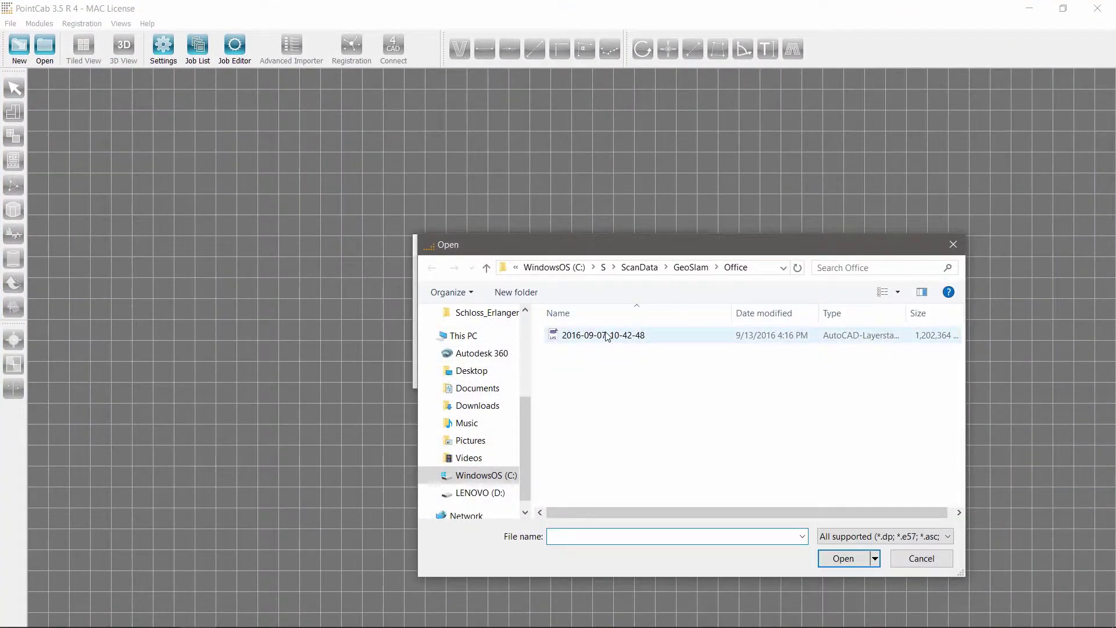
{"action": "left_click", "coordinate": [844, 559]}
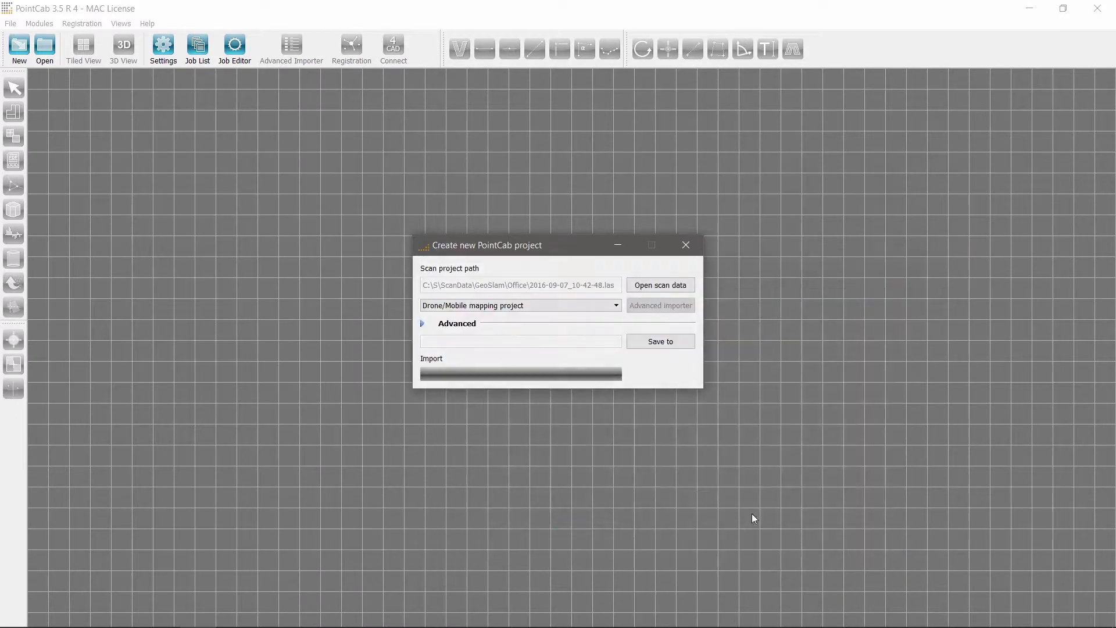
{"action": "left_click", "coordinate": [593, 306]}
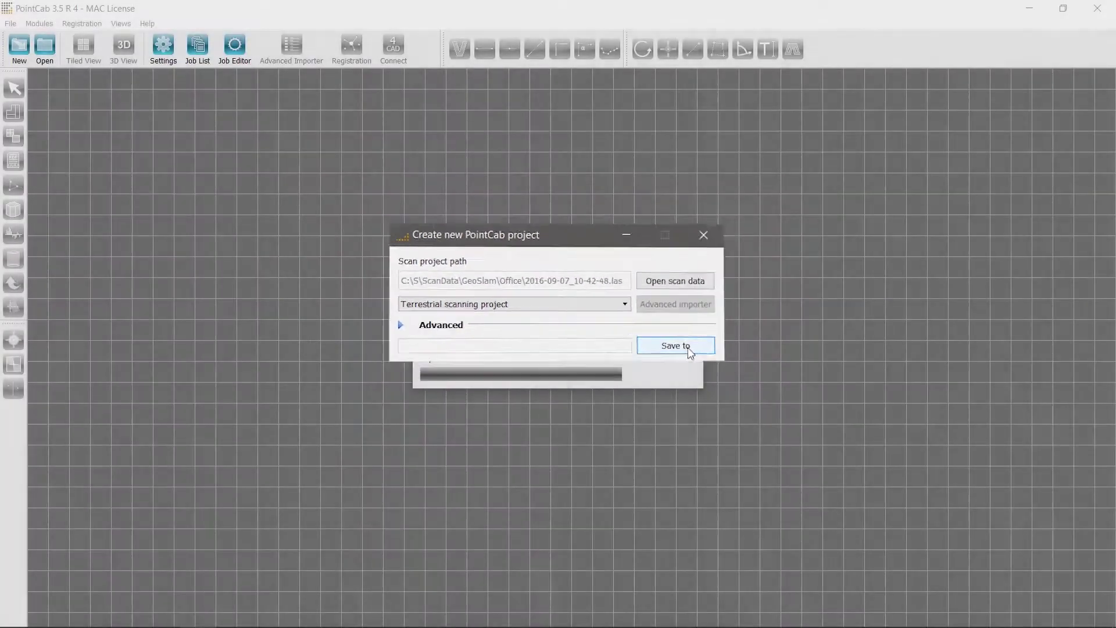
{"action": "left_click", "coordinate": [750, 365]}
{"action": "type", "text": "Office"}
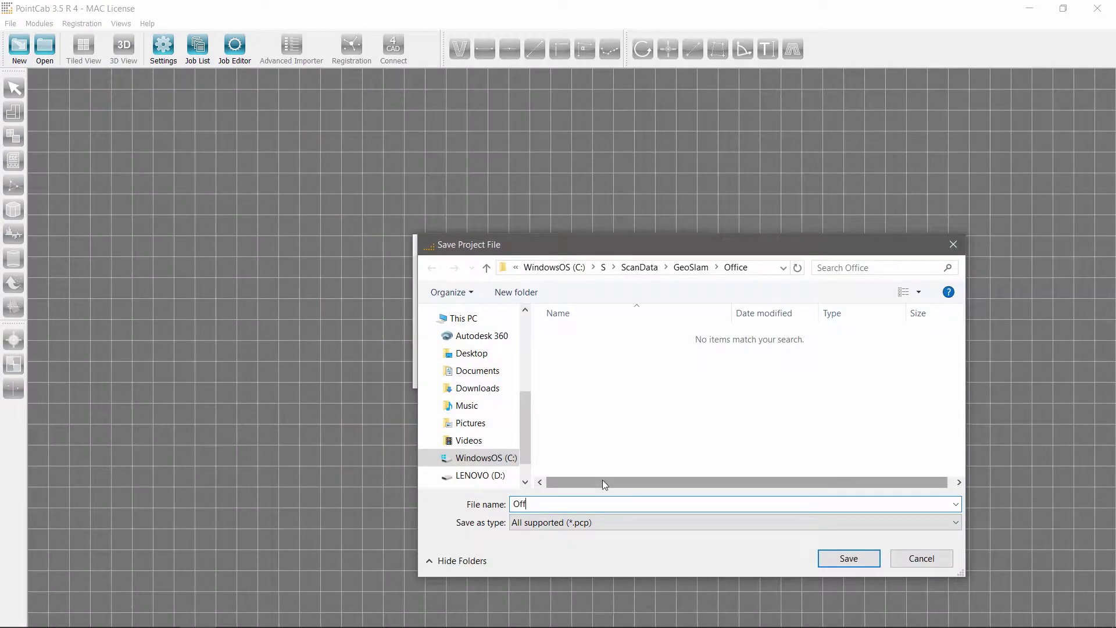
{"action": "key", "text": "Return"}
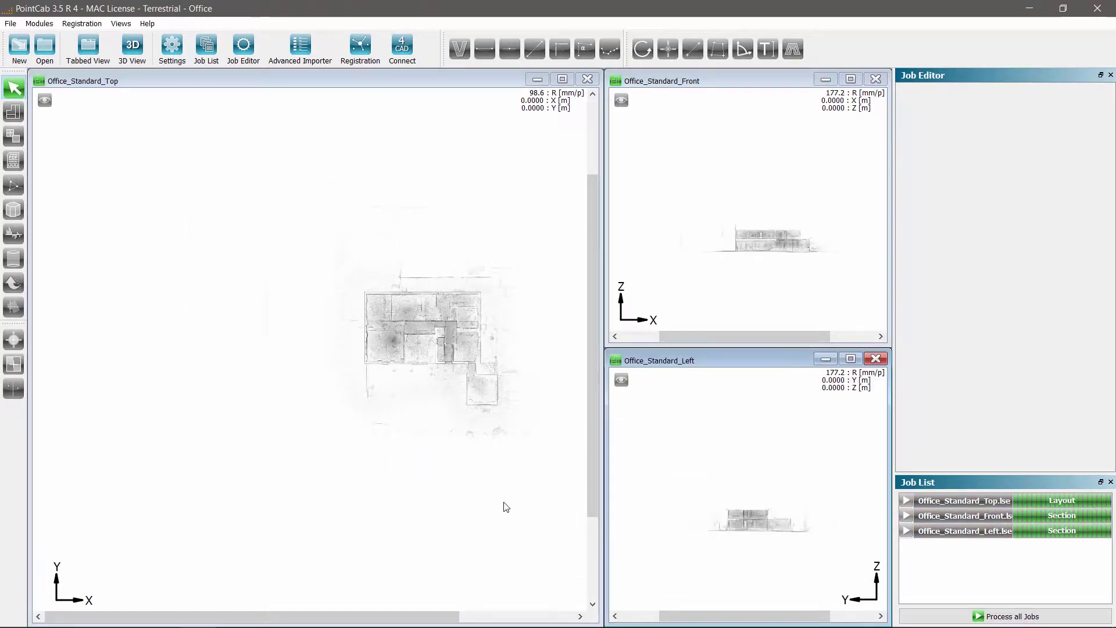
Step: In tabbed Front view, drag a horizontal Layout slice across the upper floor
{"action": "left_click", "coordinate": [92, 48]}
{"action": "left_click", "coordinate": [352, 77]}
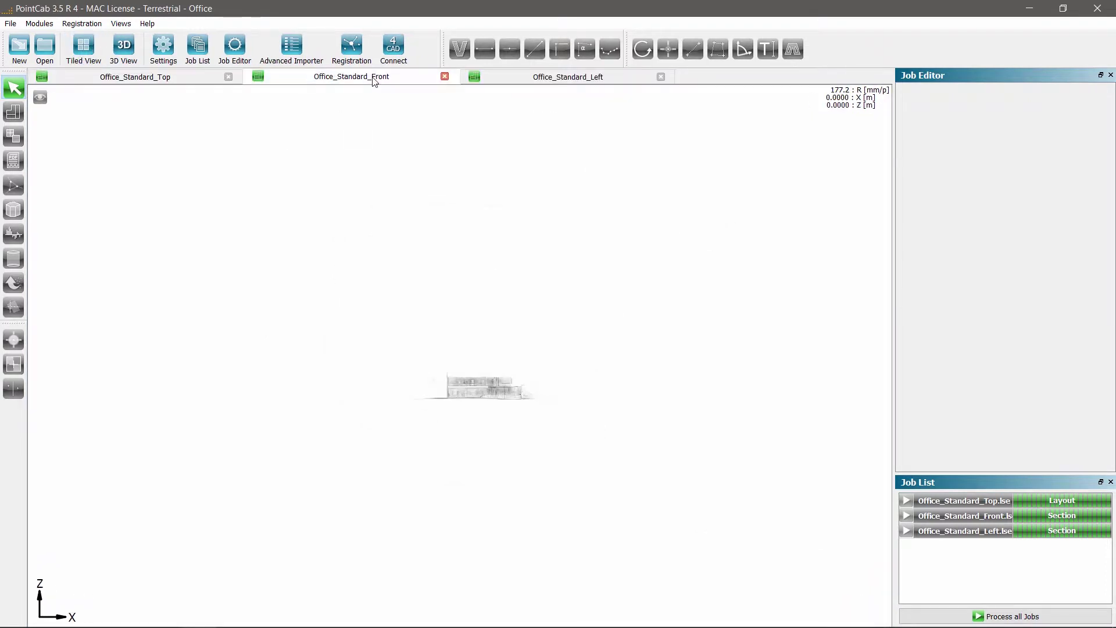
{"action": "scroll", "coordinate": [493, 409], "scroll_direction": "up", "scroll_amount": 4}
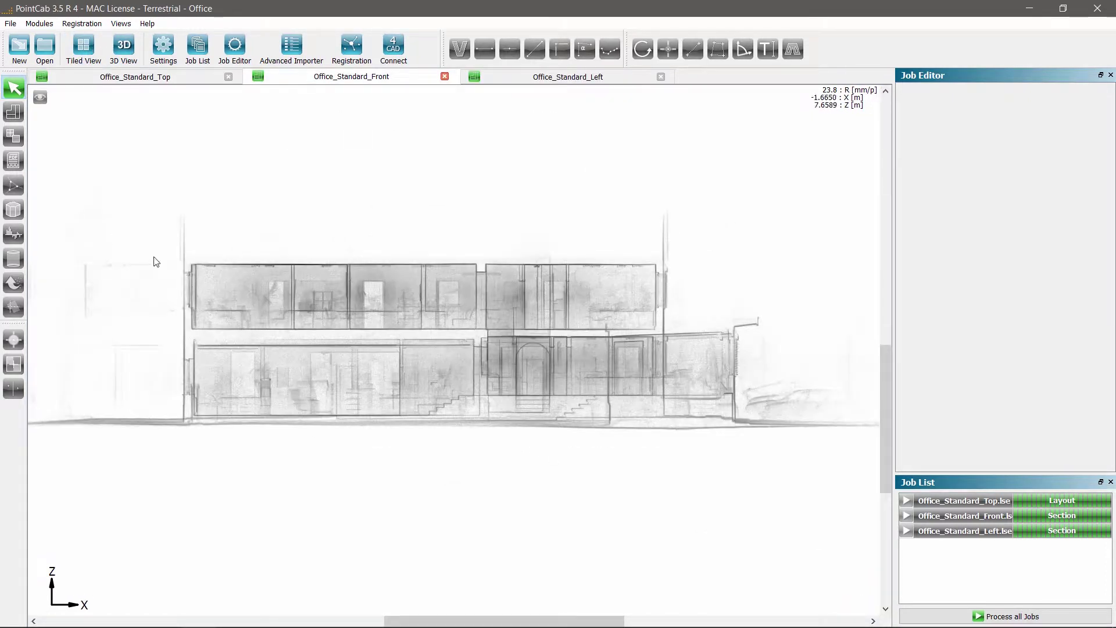
{"action": "left_click", "coordinate": [14, 109]}
{"action": "scroll", "coordinate": [254, 280], "scroll_direction": "up", "scroll_amount": 3}
{"action": "left_click_drag", "start_coordinate": [241, 279], "coordinate": [541, 305]}
{"action": "scroll", "coordinate": [719, 350], "scroll_direction": "down", "scroll_amount": 3}
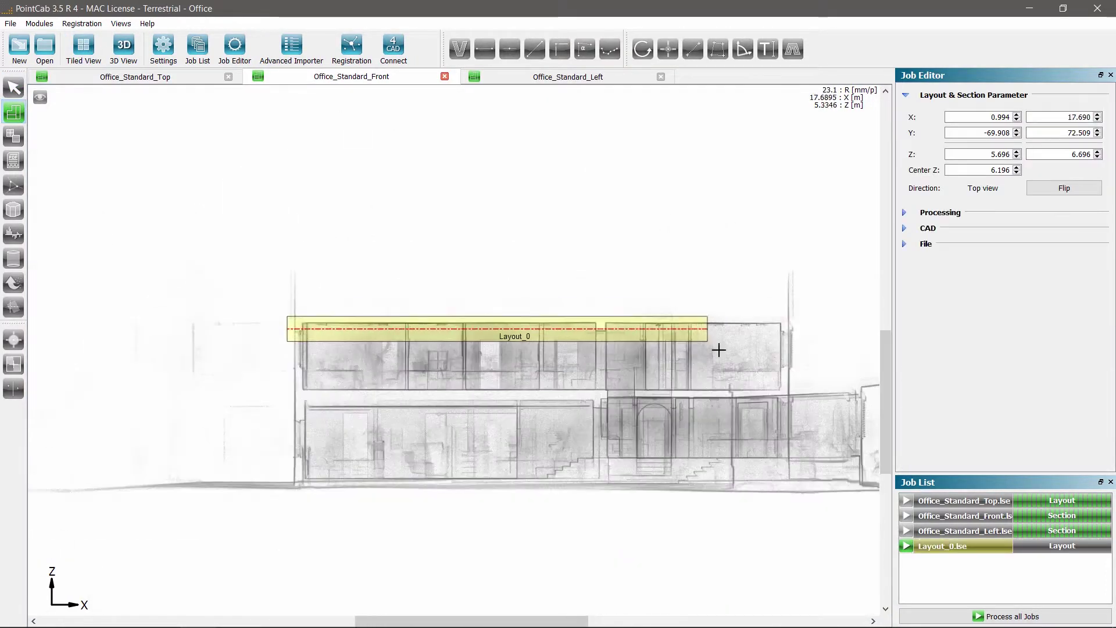
{"action": "scroll", "coordinate": [631, 415], "scroll_direction": "up", "scroll_amount": 3}
{"action": "scroll", "coordinate": [635, 412], "scroll_direction": "down", "scroll_amount": 2}
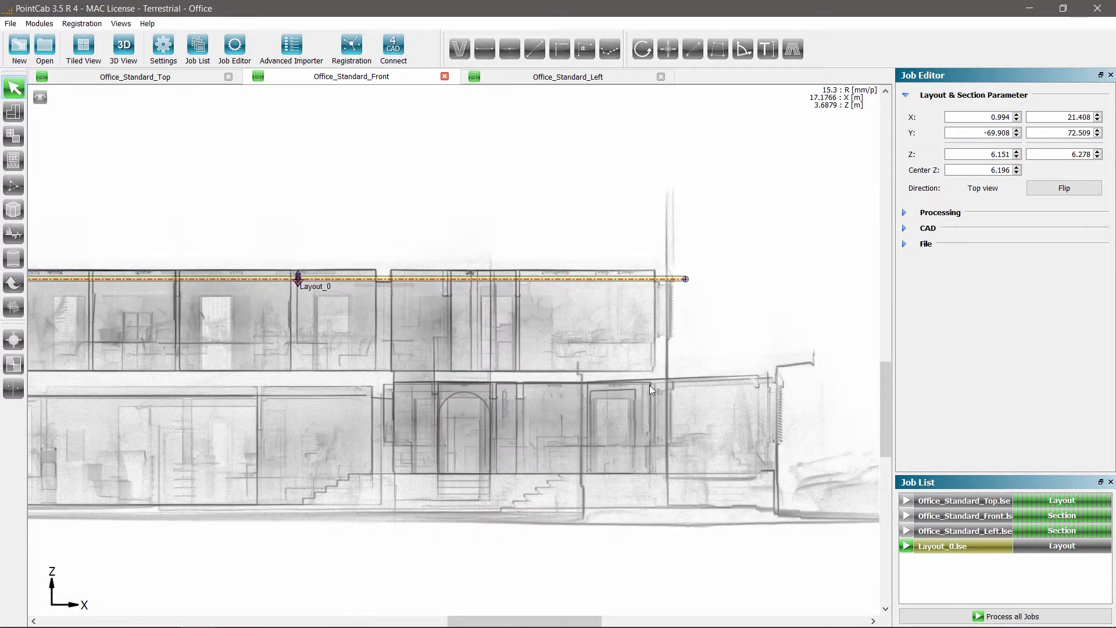
{"action": "left_click", "coordinate": [904, 212]}
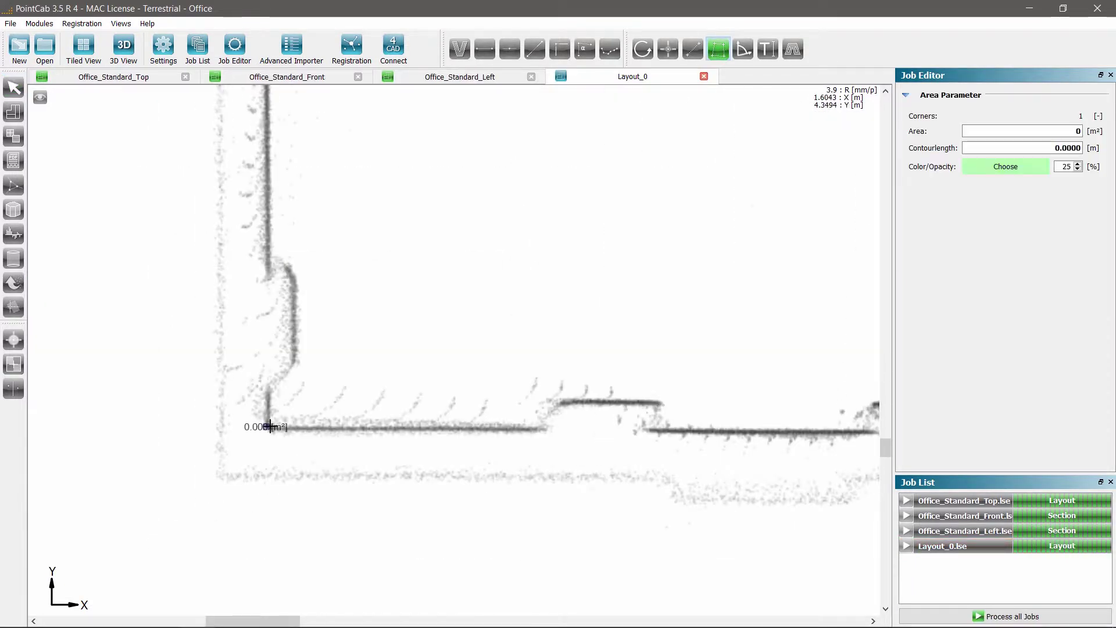
Step: Draw area polygons around the rooms of the Layout_0 plan, including the small room
{"action": "left_click", "coordinate": [666, 343]}
{"action": "scroll", "coordinate": [454, 262], "scroll_direction": "down", "scroll_amount": 3}
{"action": "left_click", "coordinate": [448, 227]}
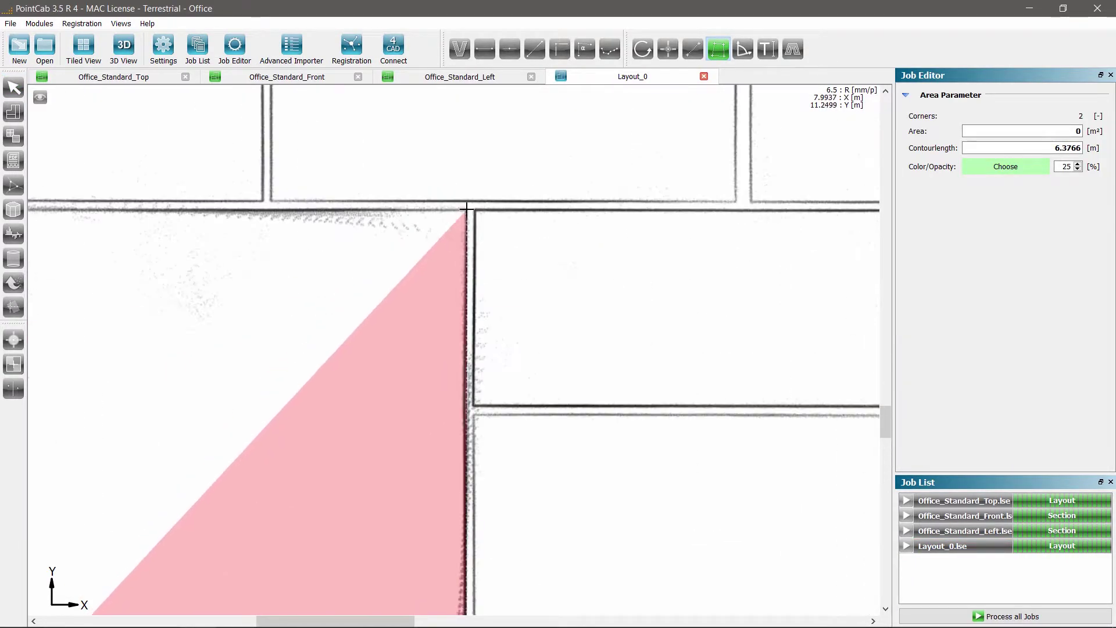
{"action": "scroll", "coordinate": [448, 228], "scroll_direction": "down", "scroll_amount": 2}
{"action": "scroll", "coordinate": [315, 356], "scroll_direction": "up", "scroll_amount": 4}
{"action": "left_click", "coordinate": [357, 319]}
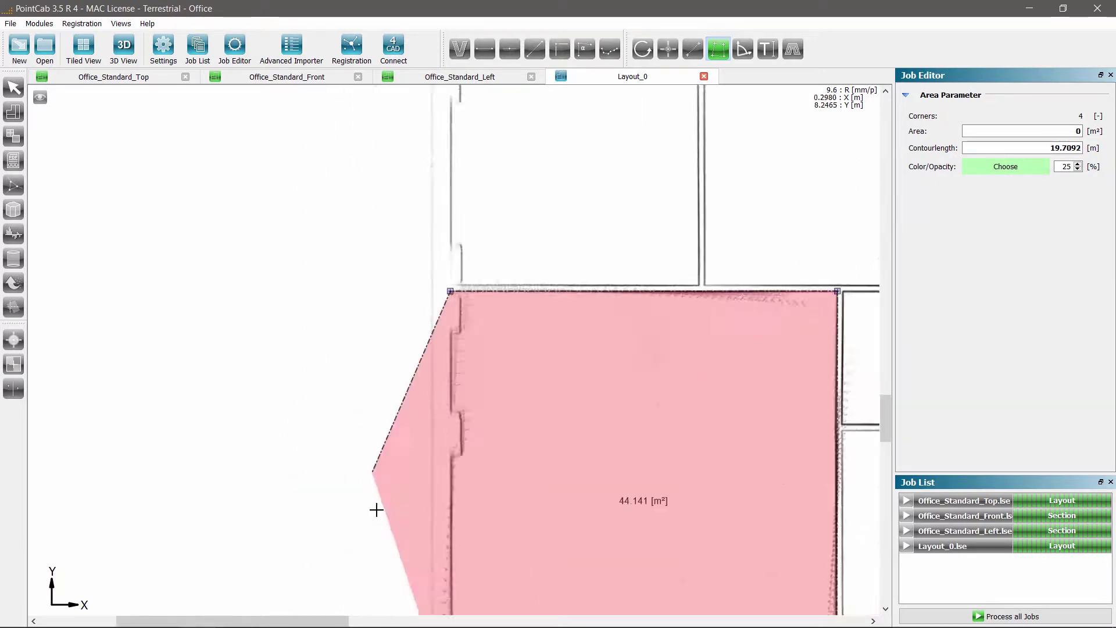
{"action": "scroll", "coordinate": [357, 436], "scroll_direction": "down", "scroll_amount": 4}
{"action": "left_click", "coordinate": [253, 532]}
{"action": "scroll", "coordinate": [534, 508], "scroll_direction": "up", "scroll_amount": 3}
{"action": "scroll", "coordinate": [441, 436], "scroll_direction": "down", "scroll_amount": 3}
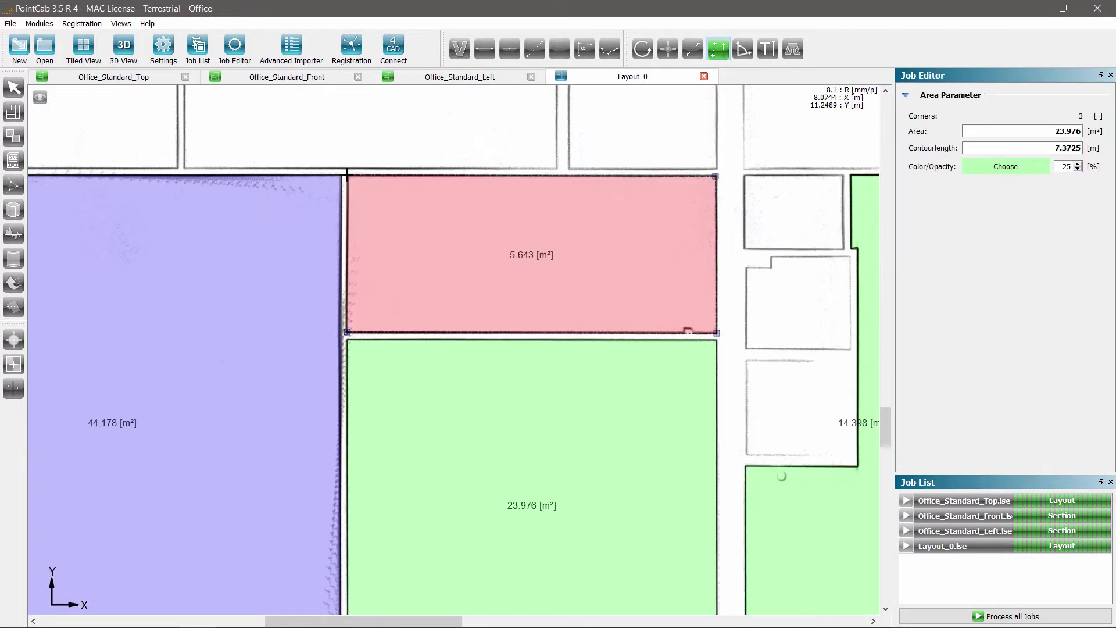
{"action": "scroll", "coordinate": [480, 305], "scroll_direction": "up", "scroll_amount": 4}
{"action": "left_click", "coordinate": [663, 125]}
{"action": "left_click", "coordinate": [402, 358]}
{"action": "scroll", "coordinate": [401, 358], "scroll_direction": "down", "scroll_amount": 5}
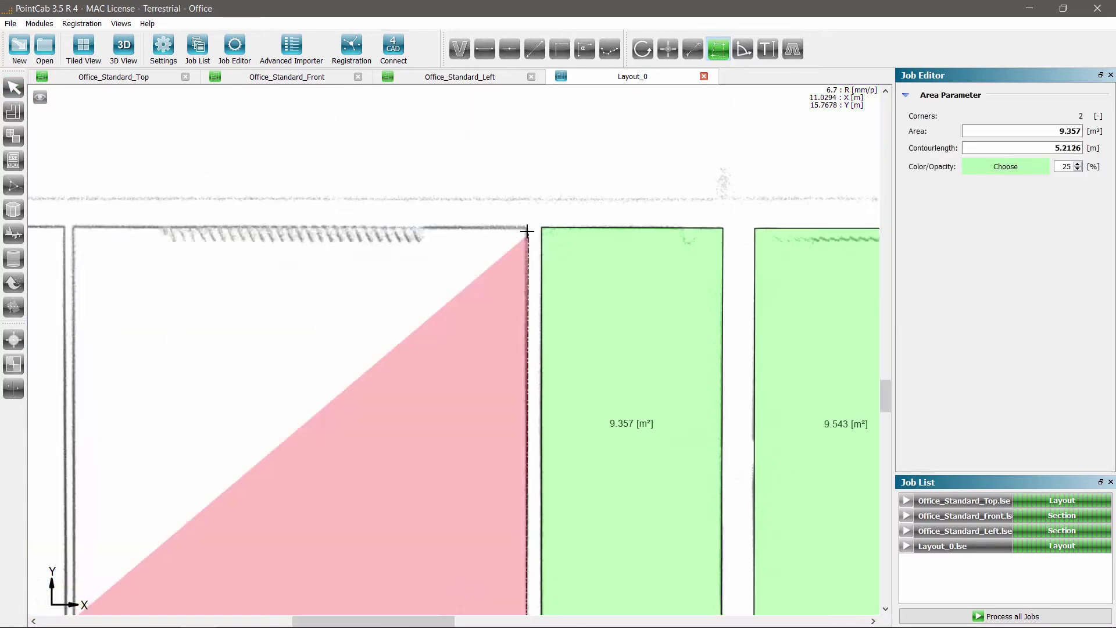
{"action": "key", "text": "Escape"}
{"action": "scroll", "coordinate": [643, 388], "scroll_direction": "up", "scroll_amount": 1}
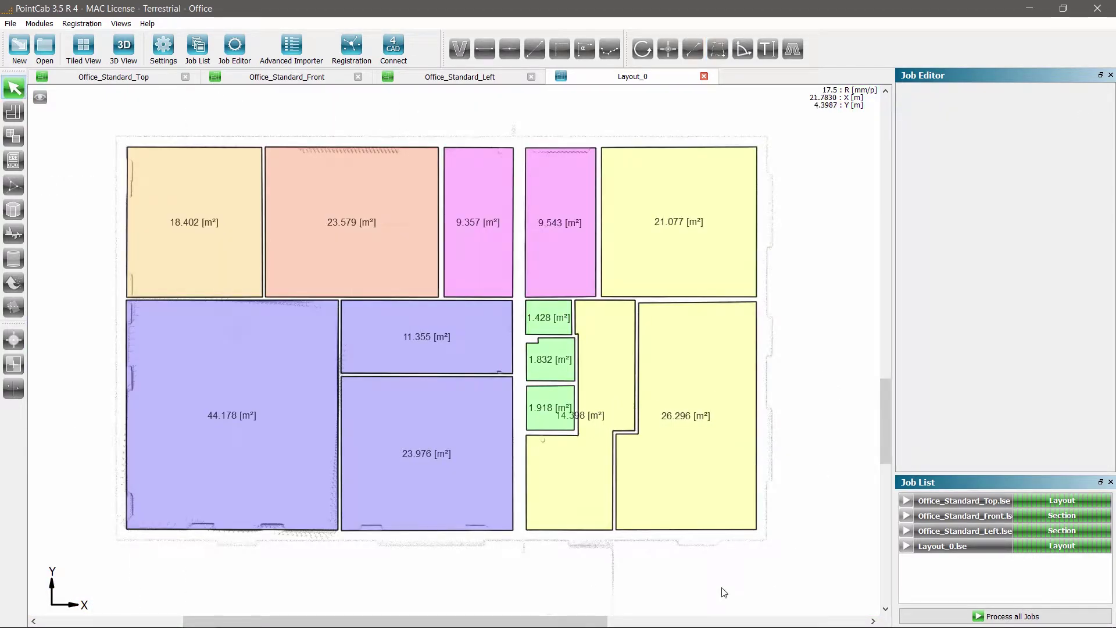
Step: Vectorize the plan region and join the right-hand wall lines into clean corners
{"action": "left_click", "coordinate": [460, 49]}
{"action": "left_click_drag", "start_coordinate": [94, 123], "coordinate": [802, 563]}
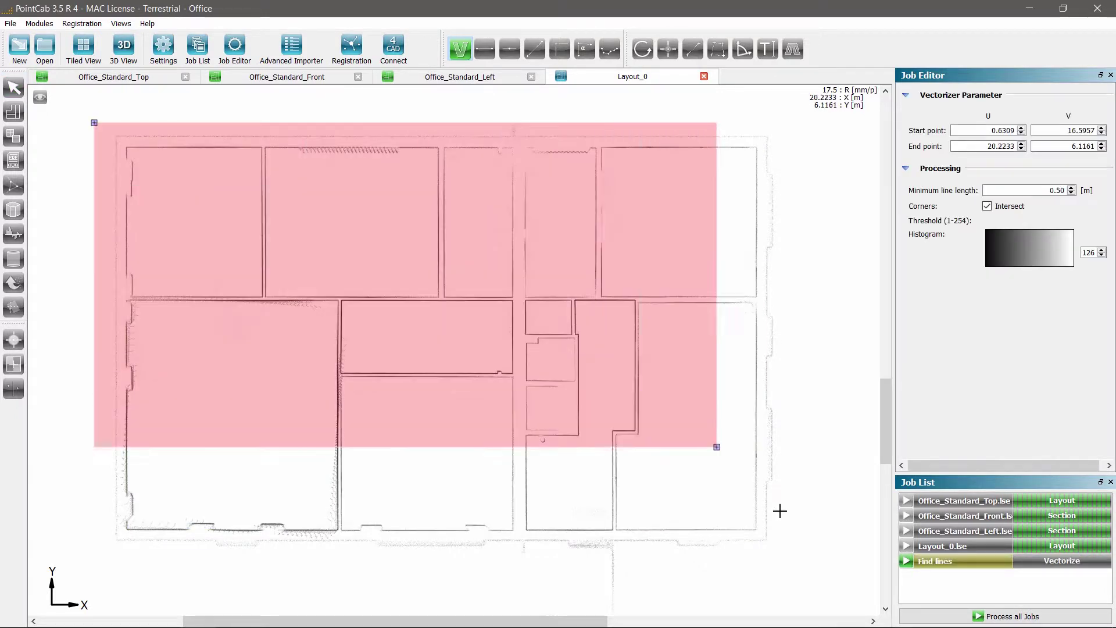
{"action": "scroll", "coordinate": [702, 233], "scroll_direction": "up", "scroll_amount": 2}
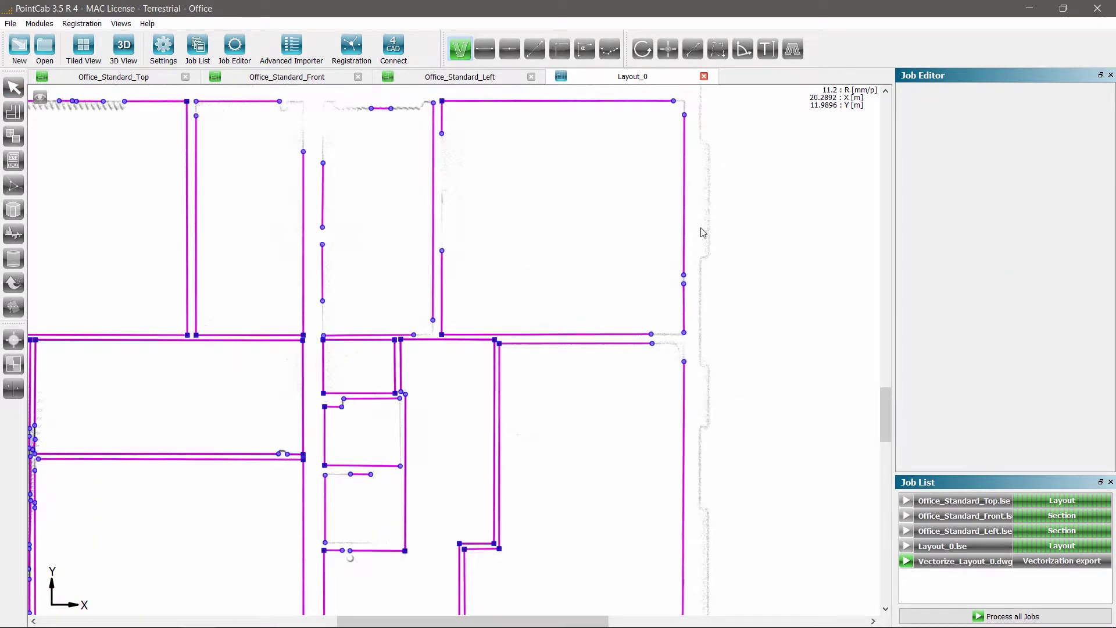
{"action": "scroll", "coordinate": [700, 114], "scroll_direction": "up", "scroll_amount": 2}
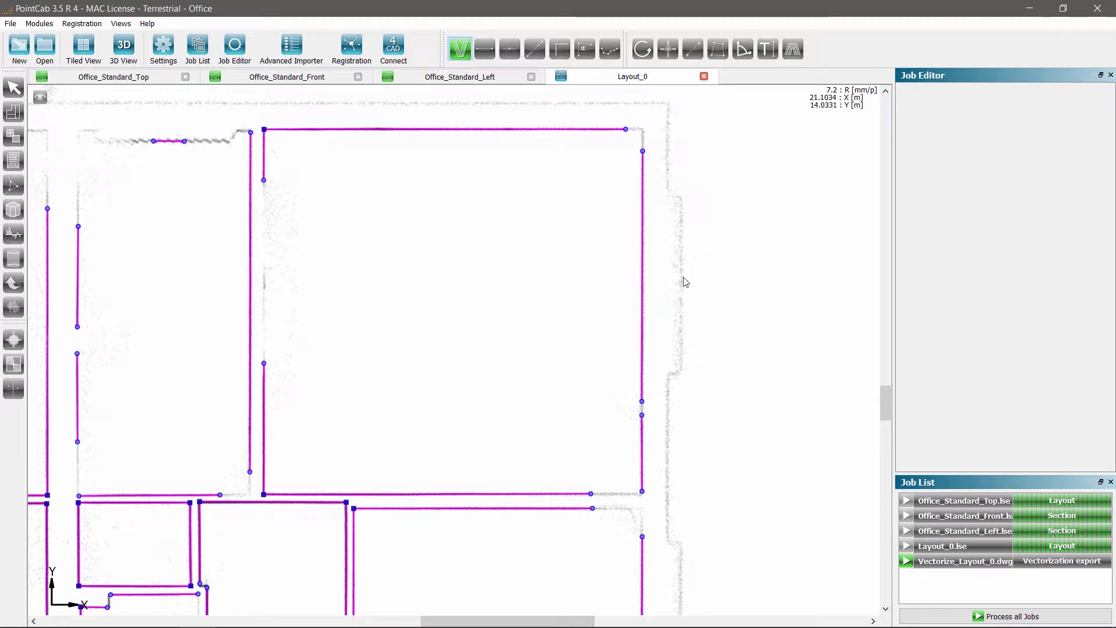
{"action": "key", "text": "i"}
{"action": "left_click", "coordinate": [643, 140]}
{"action": "left_click", "coordinate": [641, 489]}
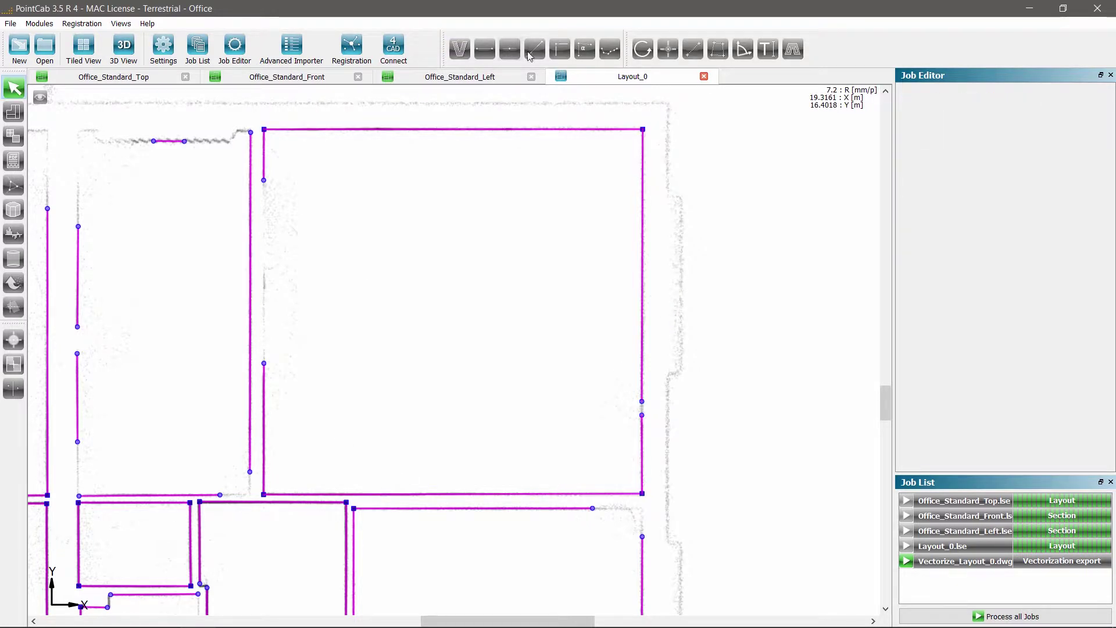
Step: Merge the split inner wall segments and run the Vectorize_Layout_0.dwg export job
{"action": "left_click", "coordinate": [535, 50]}
{"action": "left_click", "coordinate": [643, 448]}
{"action": "left_click", "coordinate": [265, 415]}
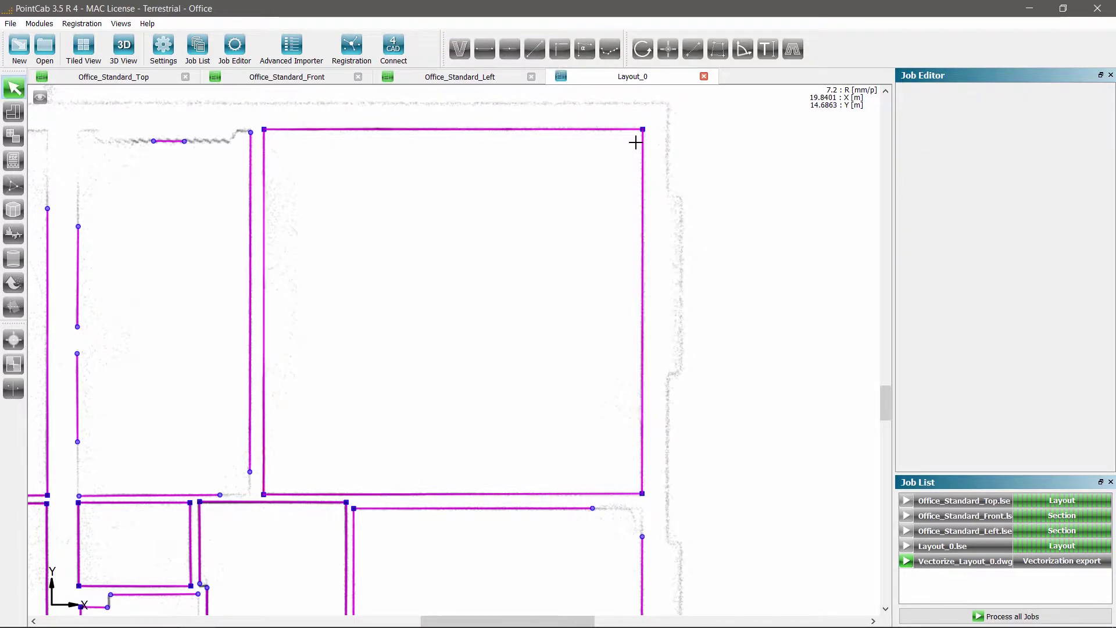
{"action": "scroll", "coordinate": [436, 349], "scroll_direction": "down", "scroll_amount": 3}
{"action": "scroll", "coordinate": [288, 472], "scroll_direction": "up", "scroll_amount": 2}
{"action": "scroll", "coordinate": [288, 471], "scroll_direction": "up", "scroll_amount": 2}
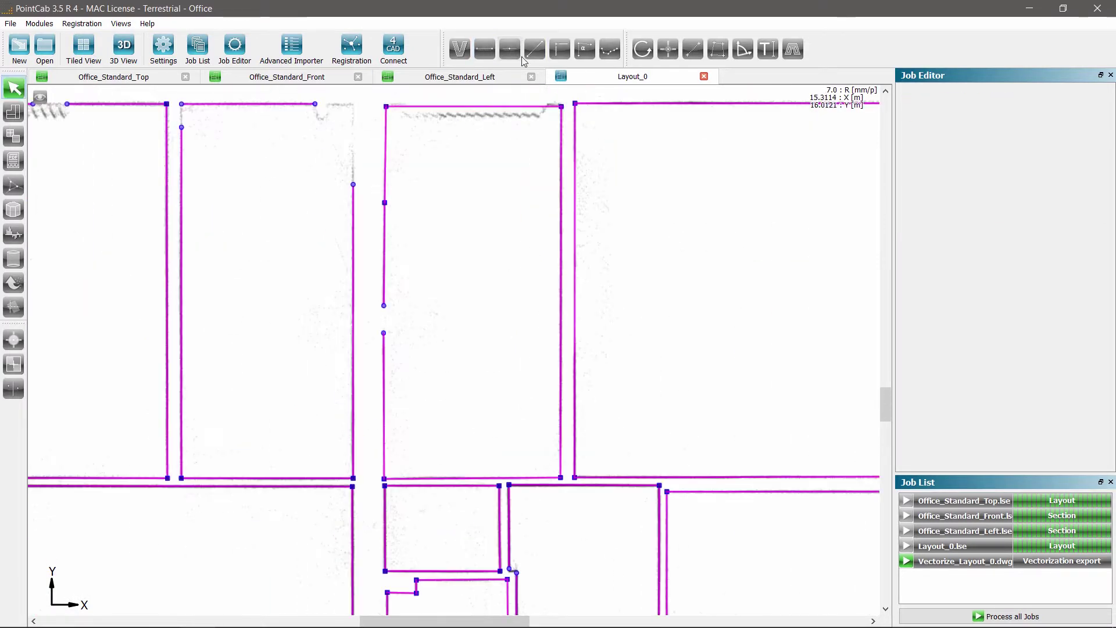
{"action": "scroll", "coordinate": [436, 306], "scroll_direction": "down", "scroll_amount": 2}
{"action": "scroll", "coordinate": [418, 235], "scroll_direction": "up", "scroll_amount": 4}
{"action": "left_click", "coordinate": [486, 49]}
{"action": "scroll", "coordinate": [460, 463], "scroll_direction": "up", "scroll_amount": 3}
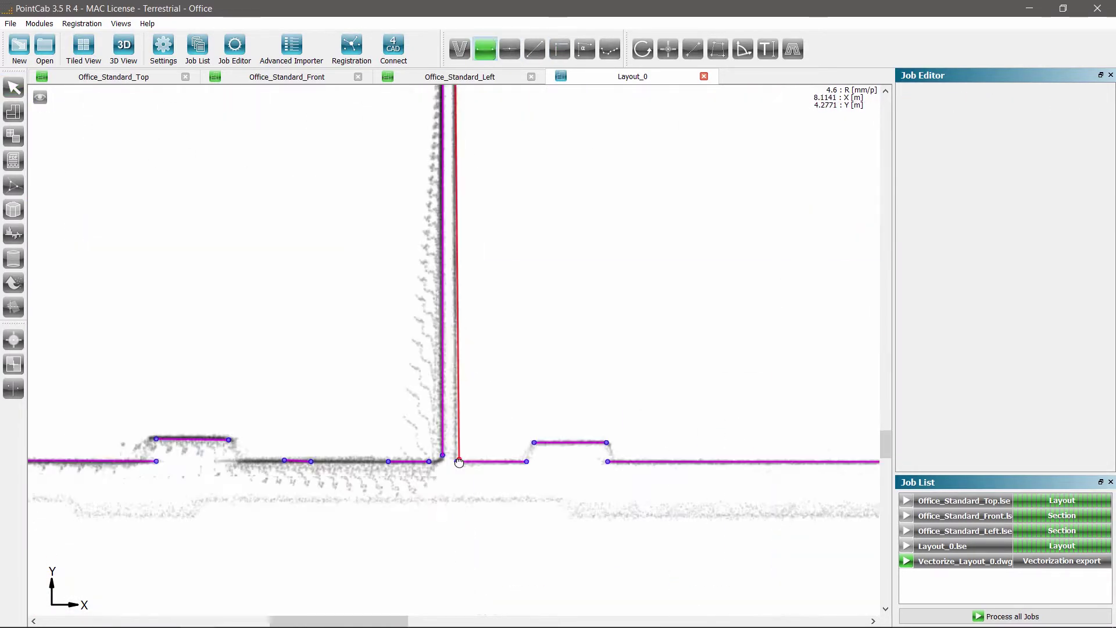
{"action": "scroll", "coordinate": [460, 463], "scroll_direction": "down", "scroll_amount": 4}
{"action": "scroll", "coordinate": [610, 393], "scroll_direction": "down", "scroll_amount": 2}
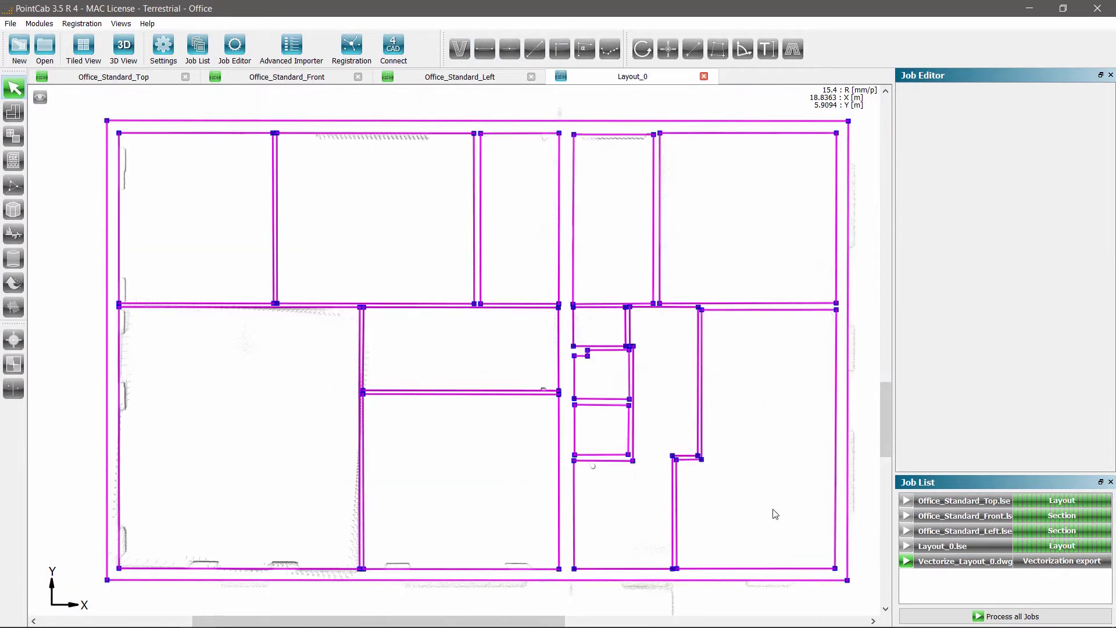
{"action": "left_click", "coordinate": [906, 561]}
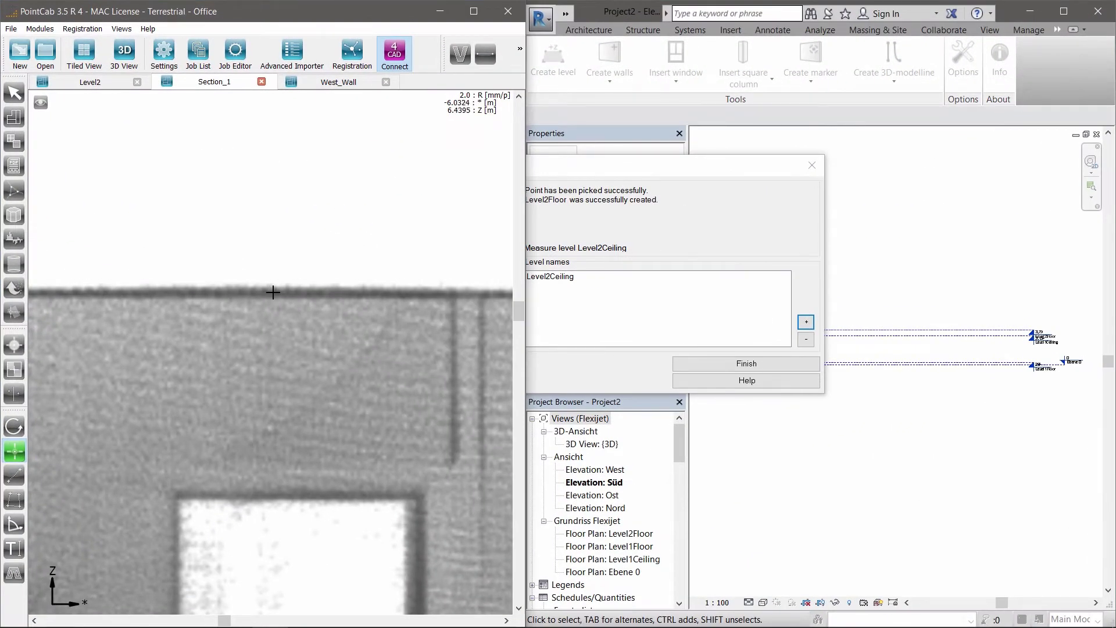
Step: Create Level2Ceiling from the picked ceiling point and finish an open wall in 3D View
{"action": "left_click", "coordinate": [272, 293]}
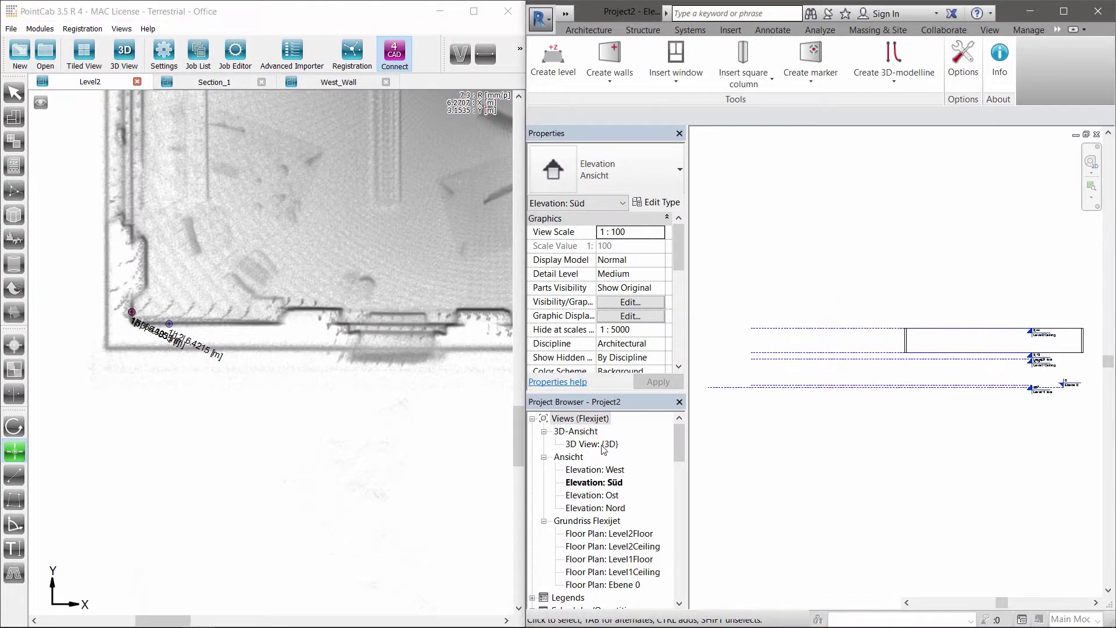
{"action": "double_click", "coordinate": [602, 445]}
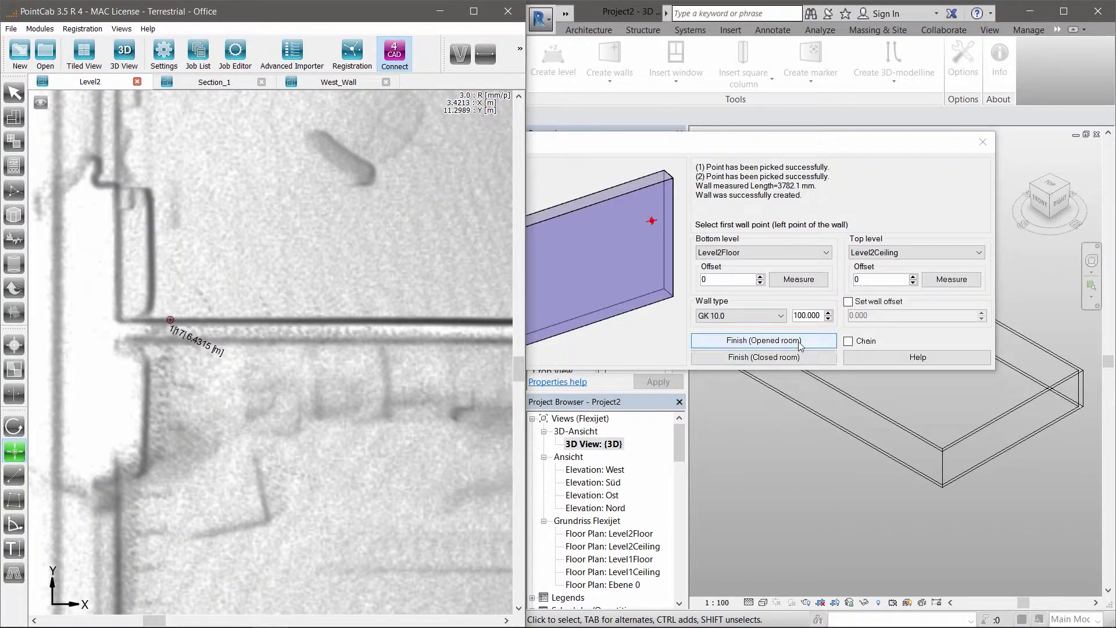
{"action": "left_click", "coordinate": [800, 342]}
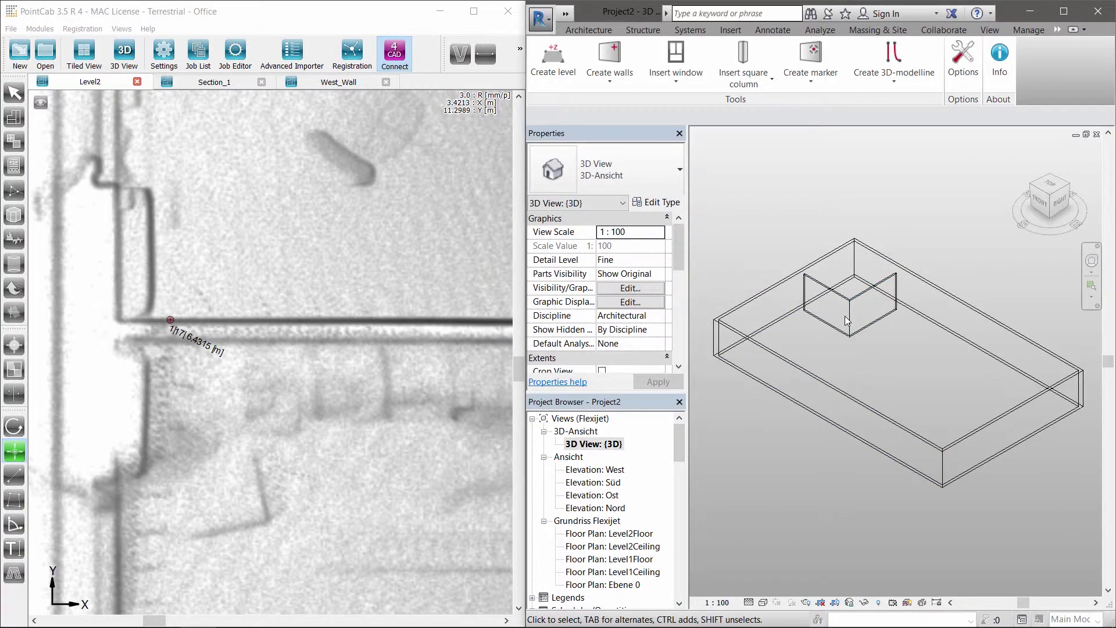
Step: Set the selected wall's thickness to 314.5 by picking its opposite face
{"action": "left_click", "coordinate": [613, 81]}
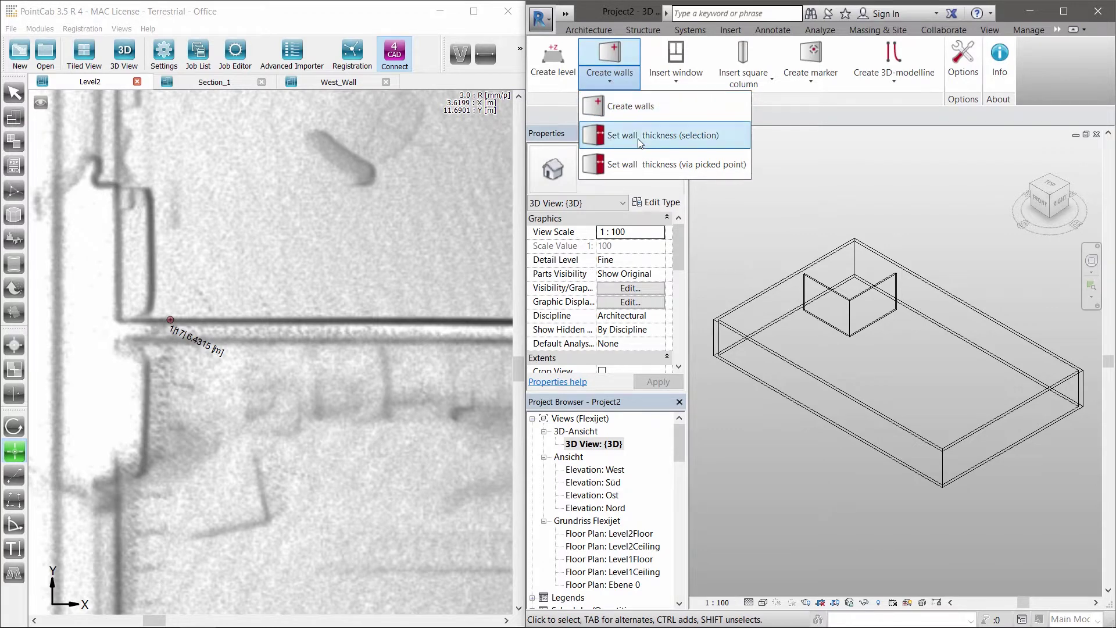
{"action": "left_click", "coordinate": [662, 135]}
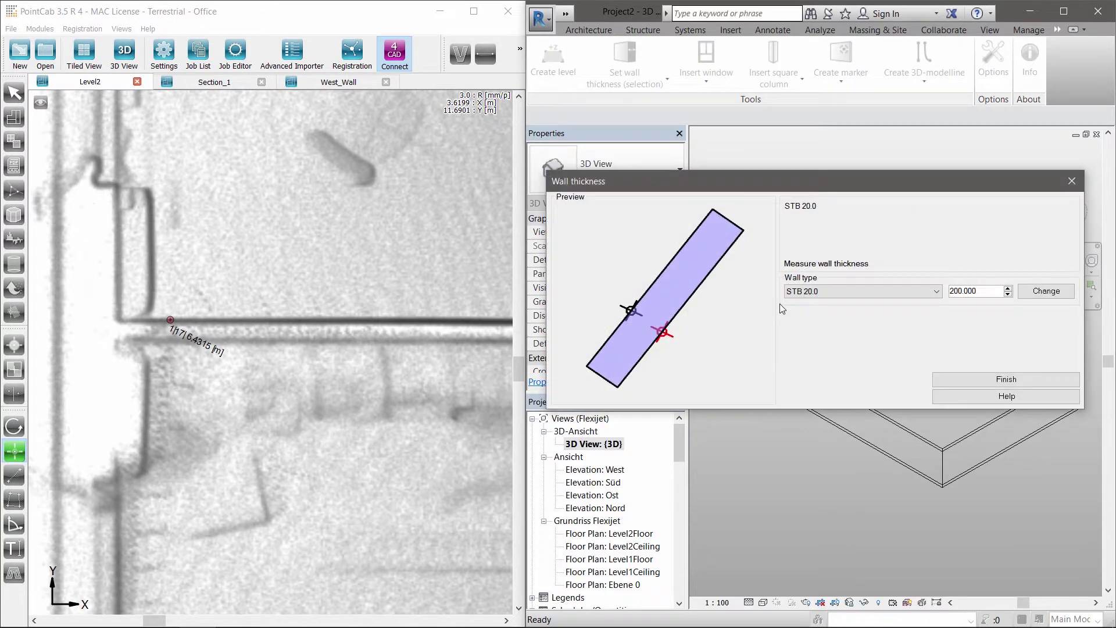
{"action": "scroll", "coordinate": [240, 389], "scroll_direction": "down", "scroll_amount": 3}
{"action": "scroll", "coordinate": [241, 489], "scroll_direction": "up", "scroll_amount": 4}
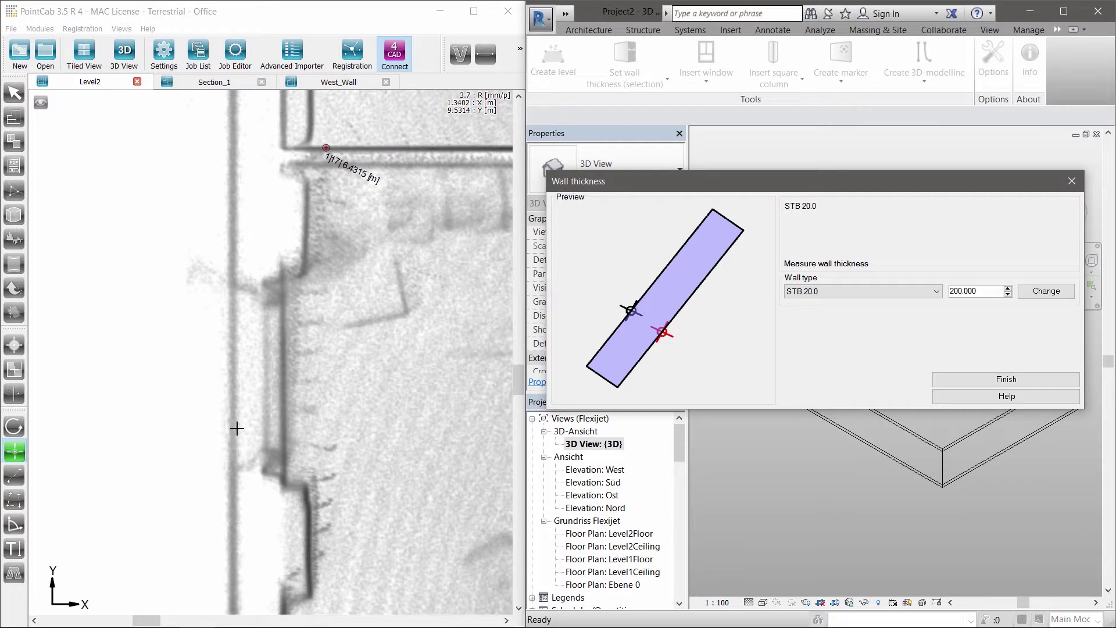
{"action": "left_click", "coordinate": [234, 365]}
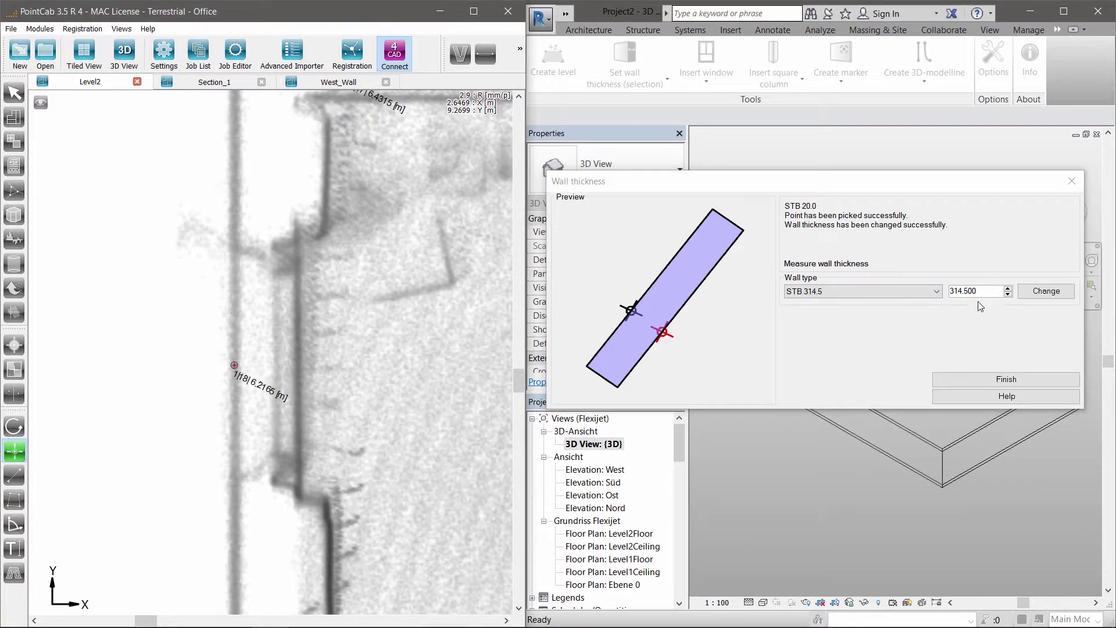
{"action": "left_click", "coordinate": [1006, 379]}
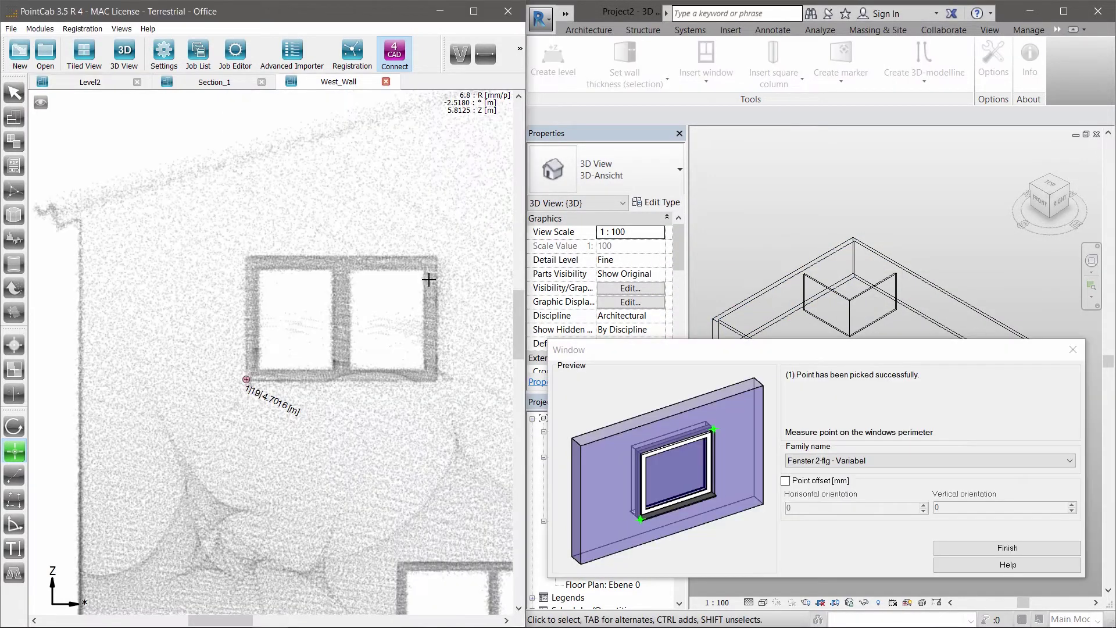
{"action": "scroll", "coordinate": [423, 279], "scroll_direction": "up", "scroll_amount": 1}
{"action": "scroll", "coordinate": [404, 269], "scroll_direction": "up", "scroll_amount": 2}
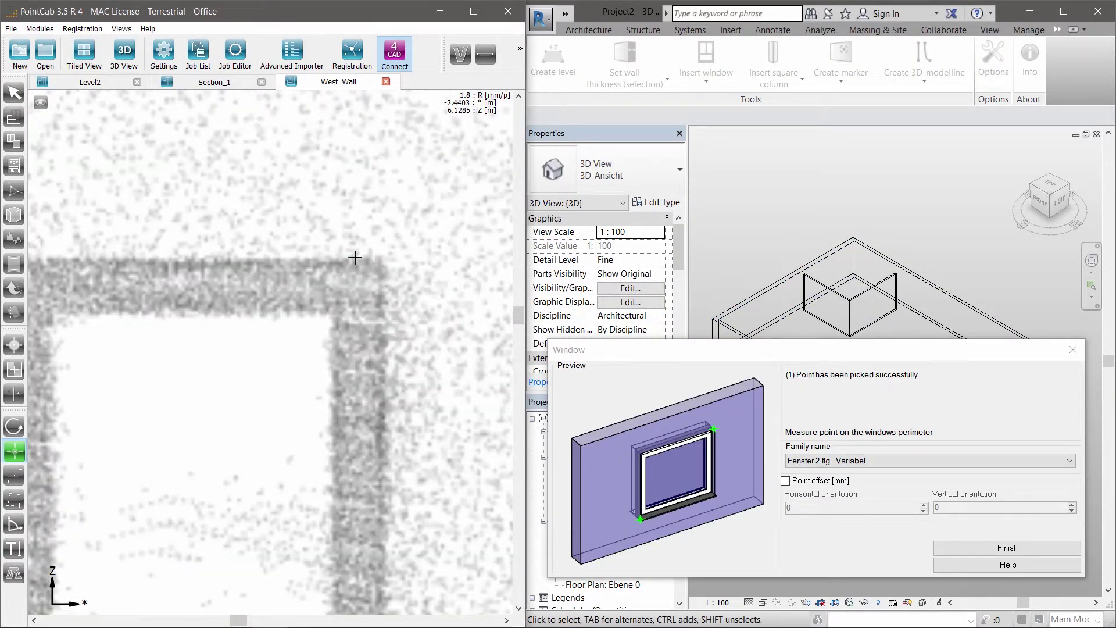
Step: Insert a measured window into West_Wall from its picked perimeter points
{"action": "left_click", "coordinate": [295, 260]}
{"action": "scroll", "coordinate": [295, 349], "scroll_direction": "down", "scroll_amount": 2}
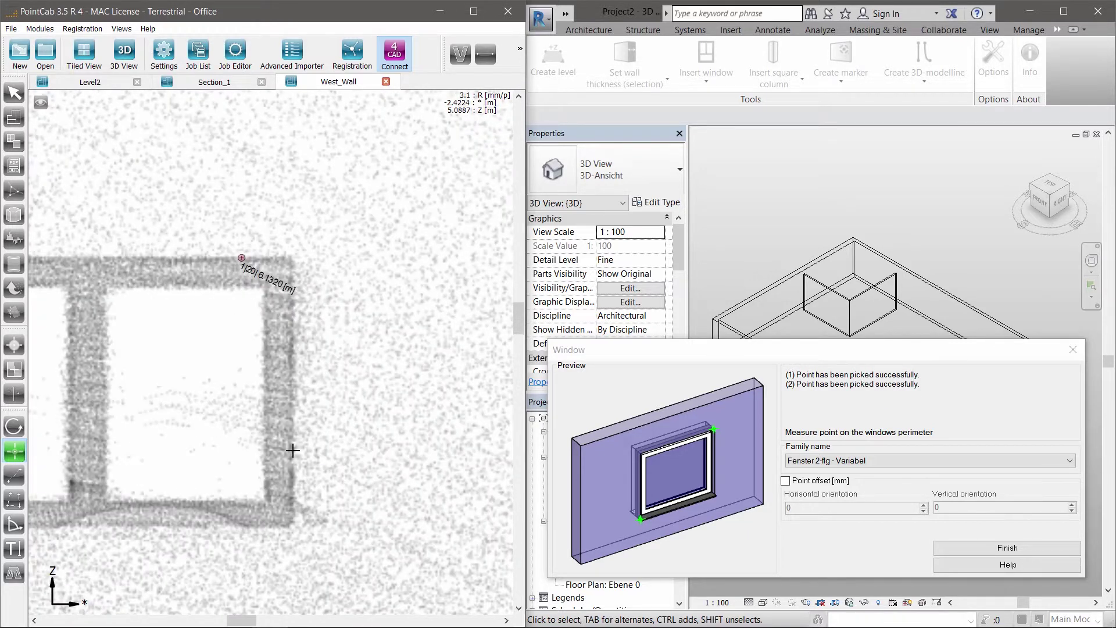
{"action": "left_click", "coordinate": [294, 450]}
{"action": "left_click", "coordinate": [248, 525]}
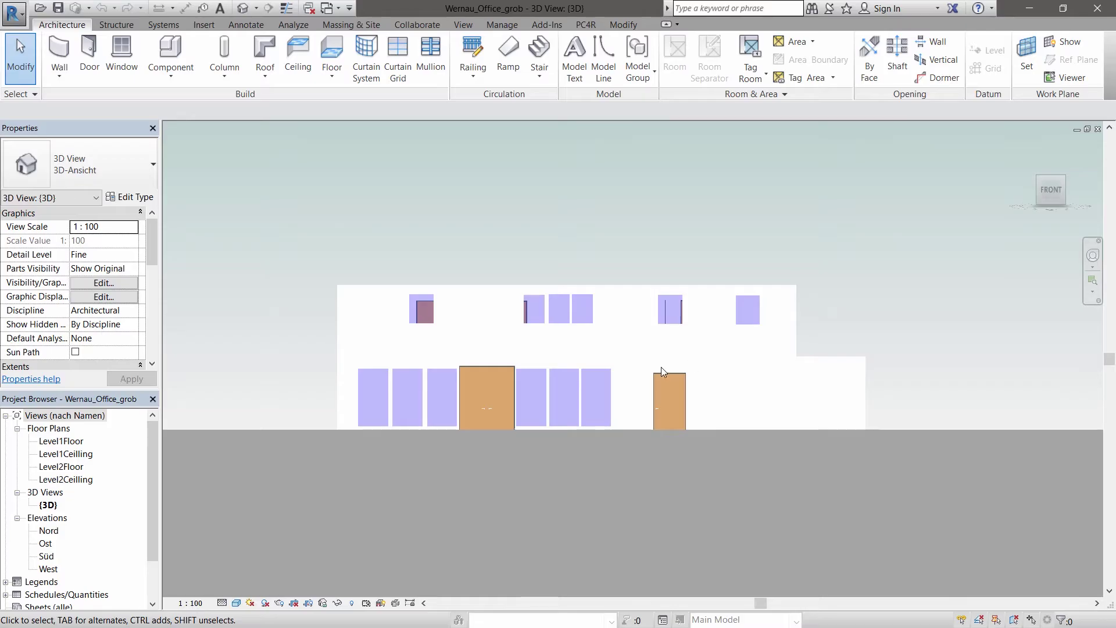
Step: View the Revit model from the front and right, then orbit an isometric view from above
{"action": "left_click", "coordinate": [1030, 191]}
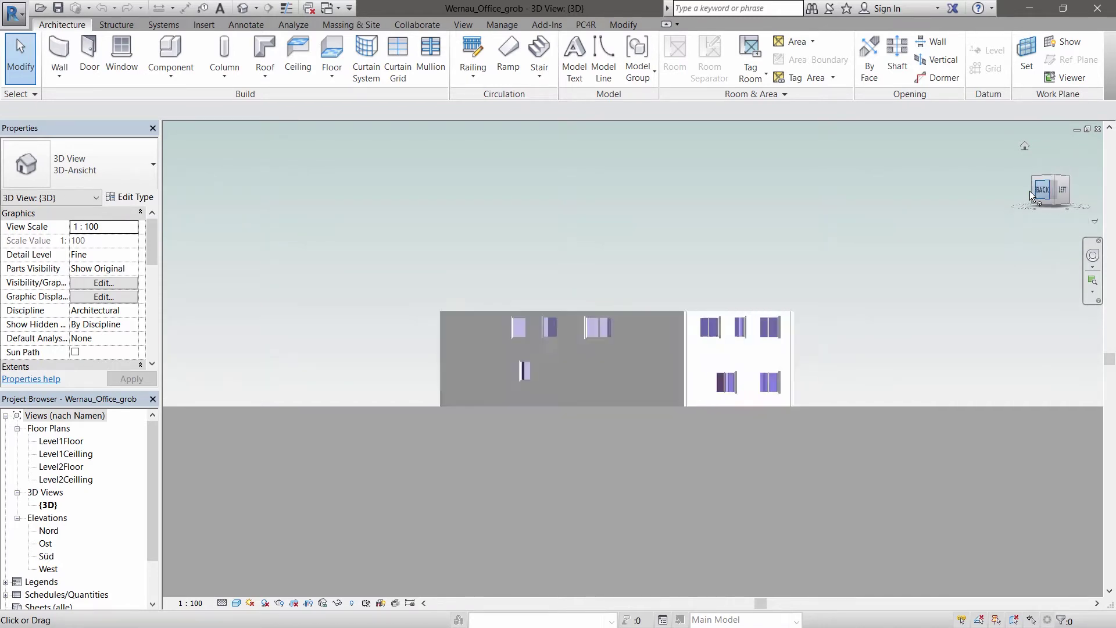
{"action": "left_click", "coordinate": [1030, 192]}
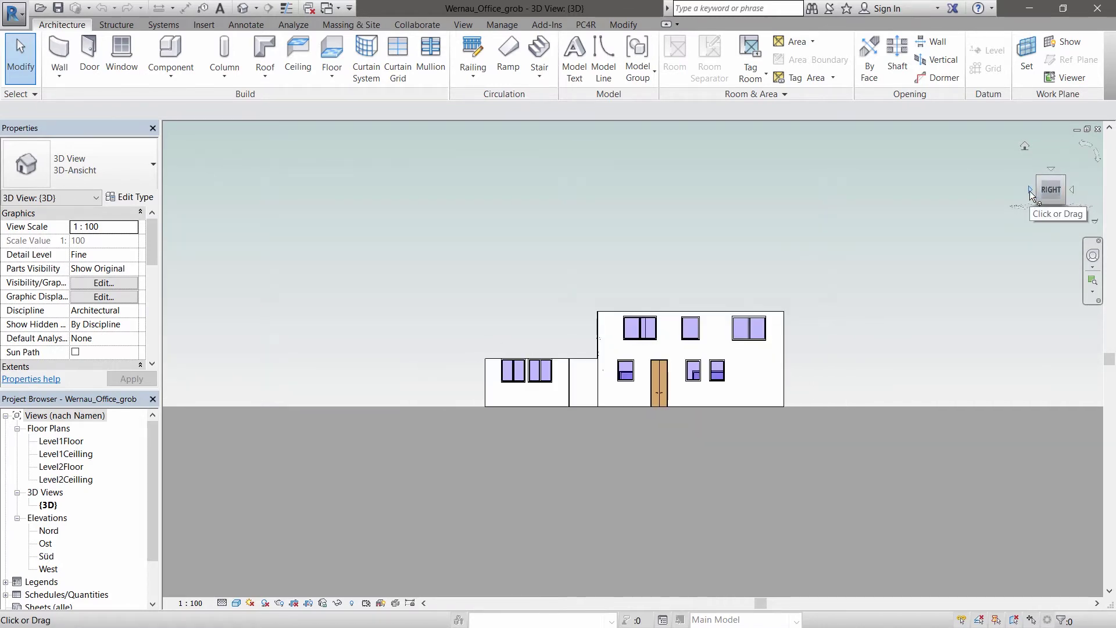
{"action": "left_click", "coordinate": [1051, 181]}
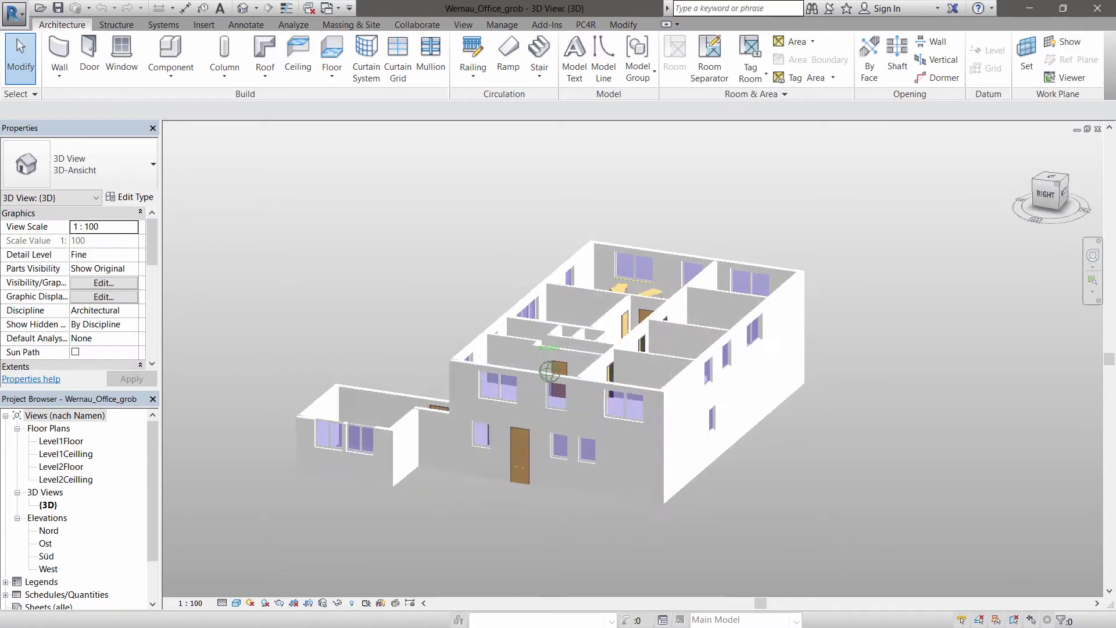
{"action": "middle_click_drag", "start_coordinate": [785, 393], "coordinate": [1013, 420], "text": "shift"}
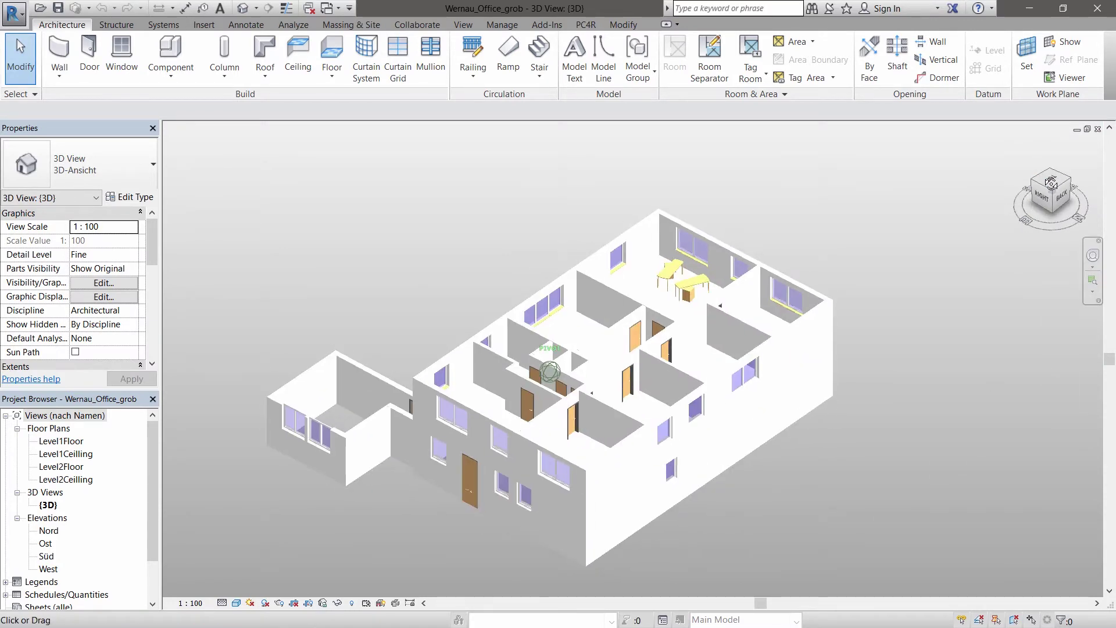
{"action": "left_click_drag", "start_coordinate": [1051, 196], "coordinate": [1089, 183]}
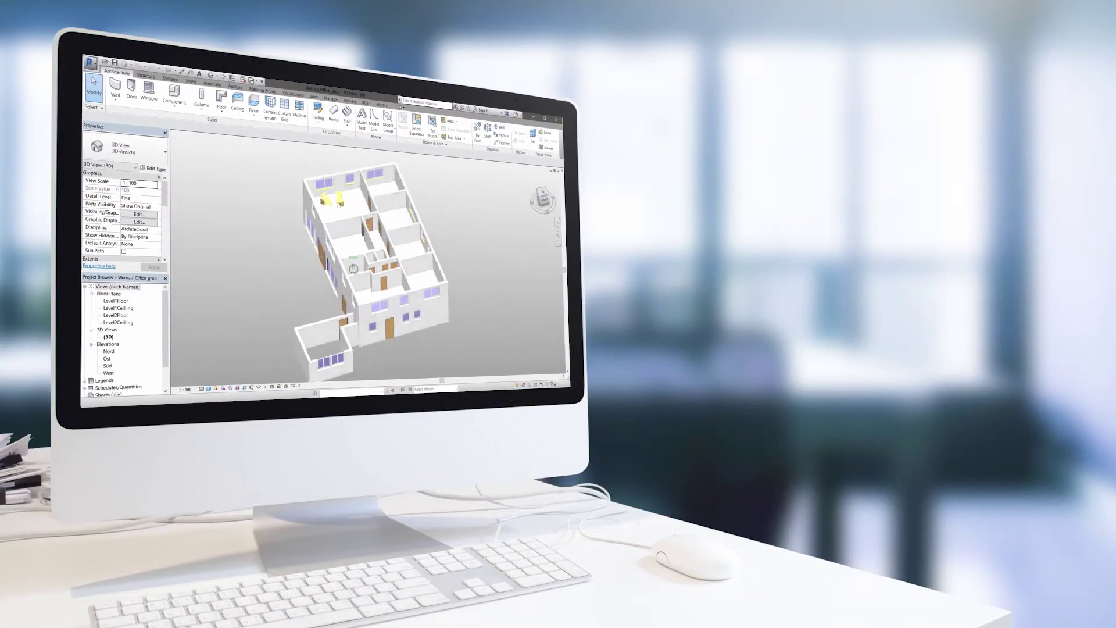